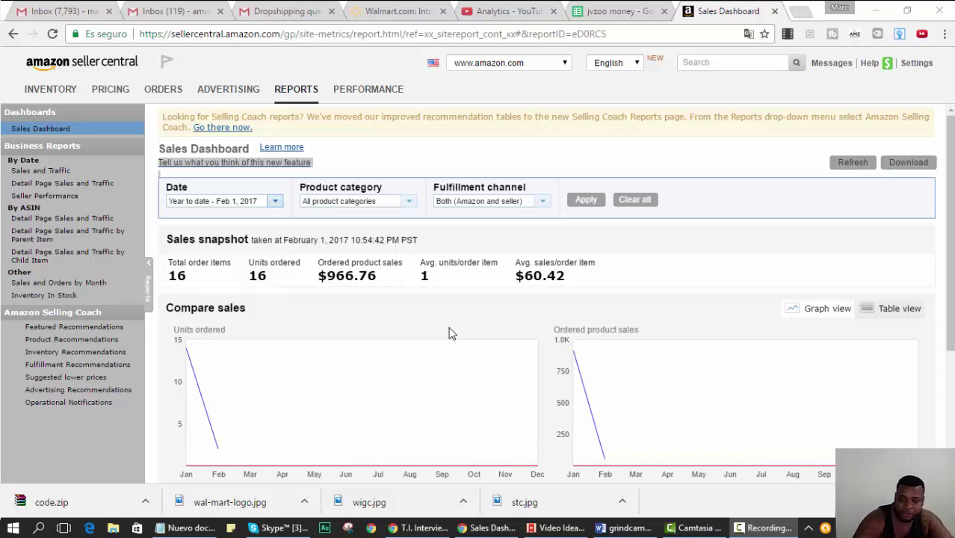
Go to the Manage Inventory listings page.
{"action": "scroll", "coordinate": [487, 330], "scroll_direction": "down", "scroll_amount": 2}
{"action": "scroll", "coordinate": [523, 320], "scroll_direction": "down", "scroll_amount": 1}
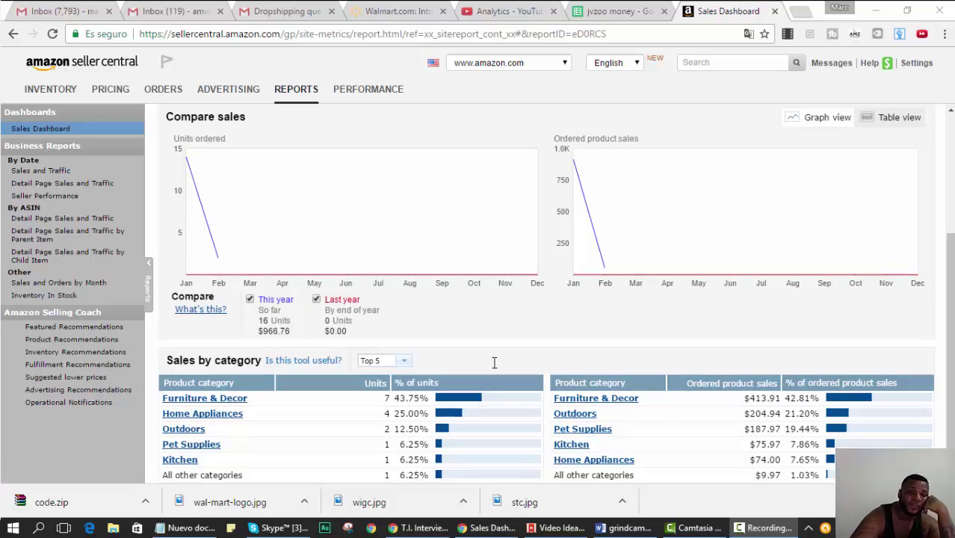
{"action": "scroll", "coordinate": [482, 351], "scroll_direction": "up", "scroll_amount": 3}
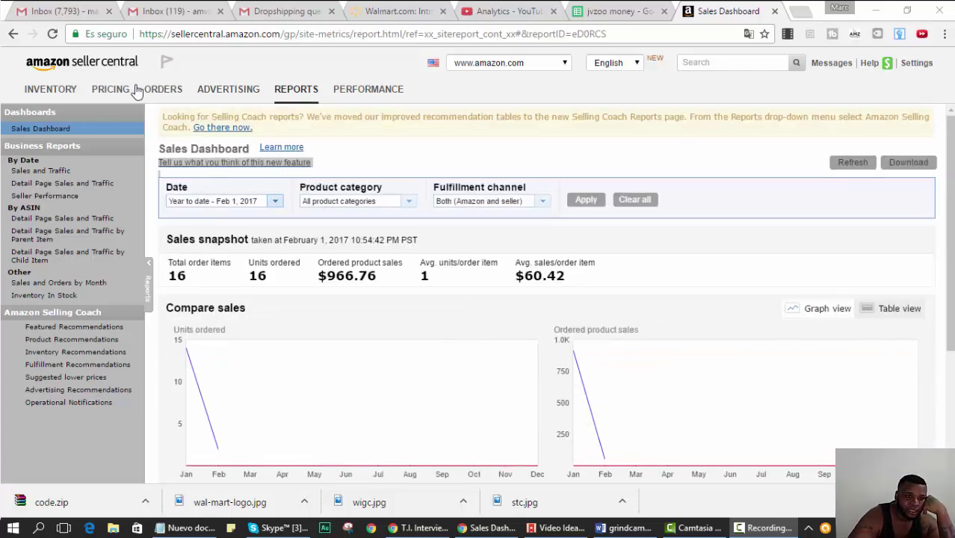
{"action": "left_click", "coordinate": [50, 92]}
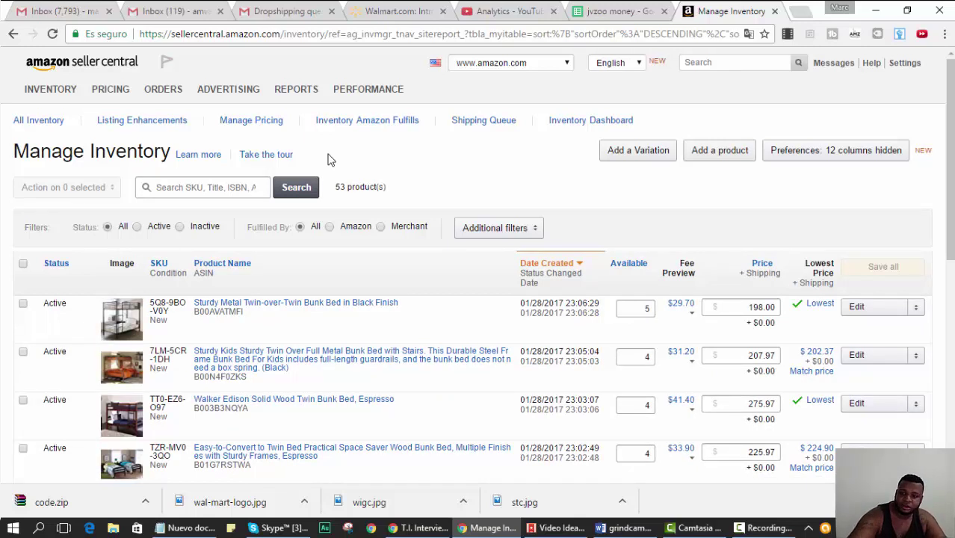
Lower the Sturdy Kids bunk bed (7LM-5CR-1DH) price from 207.97 to 201.97 and save.
{"action": "left_click", "coordinate": [761, 365]}
{"action": "double_click", "coordinate": [760, 365]}
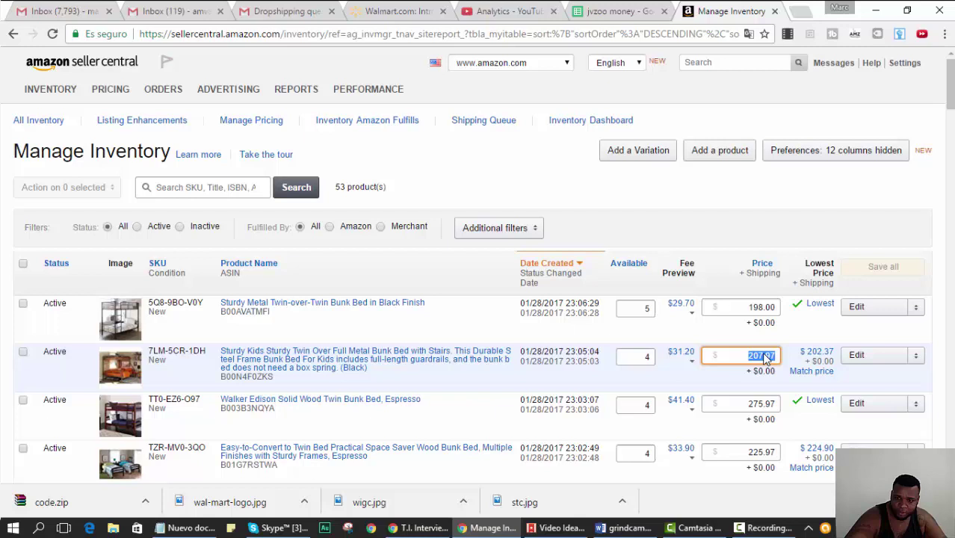
{"action": "left_click", "coordinate": [757, 357]}
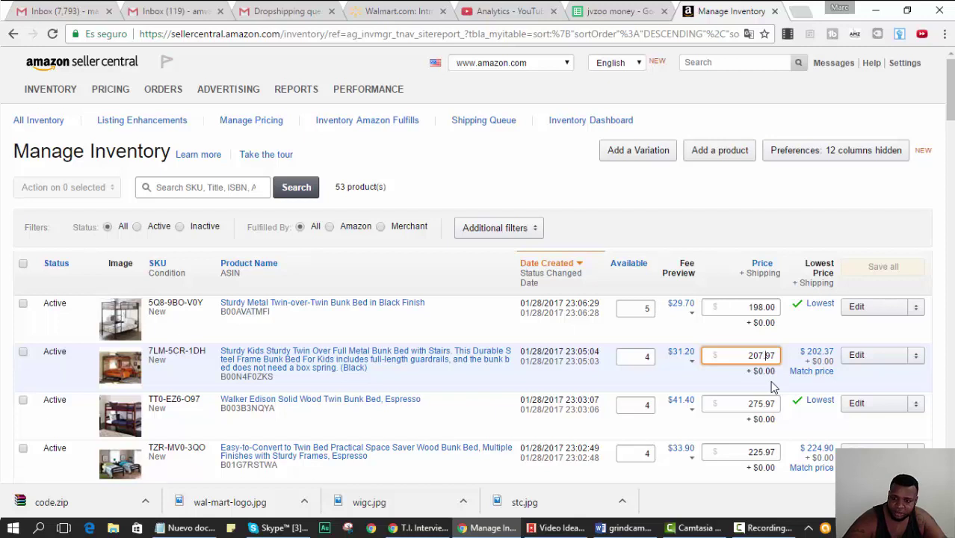
{"action": "key", "text": "BackSpace"}
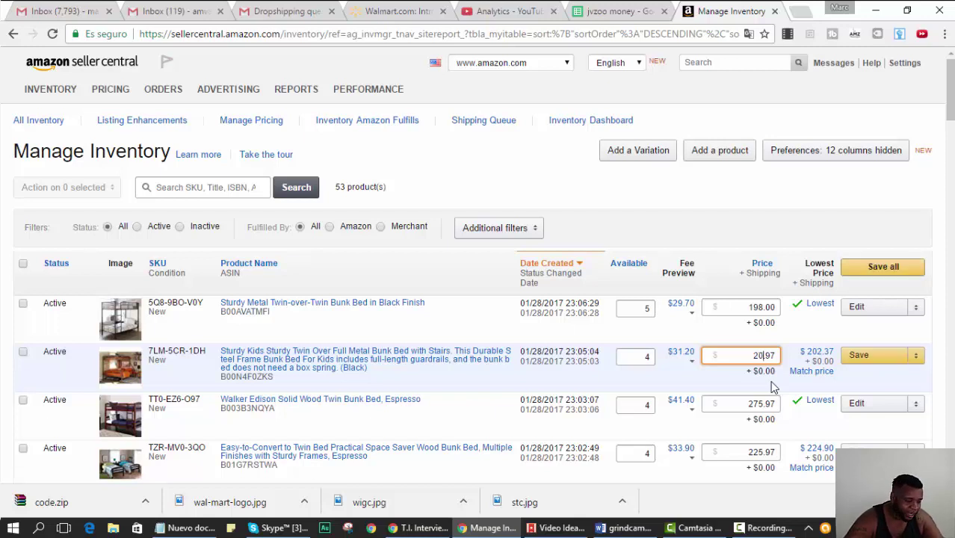
{"action": "type", "text": "1"}
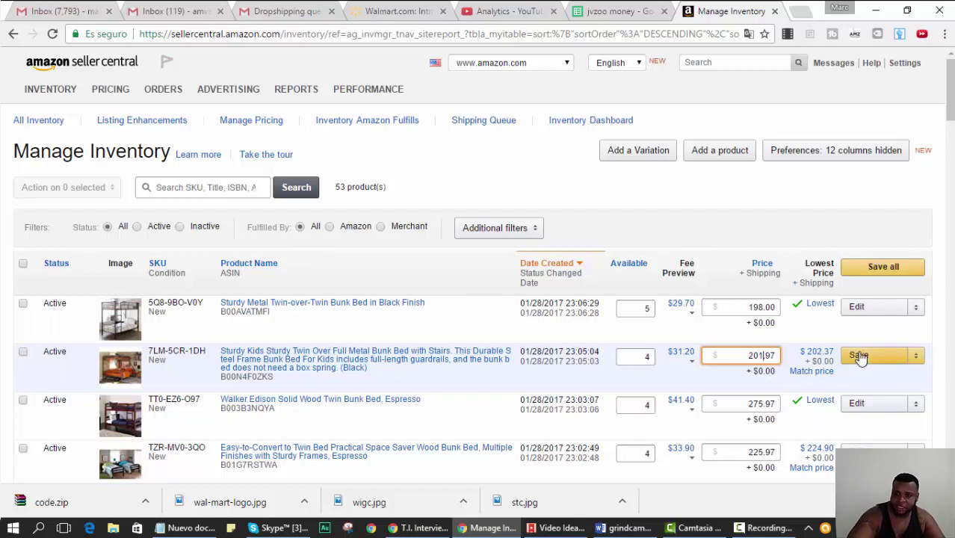
{"action": "left_click", "coordinate": [860, 357]}
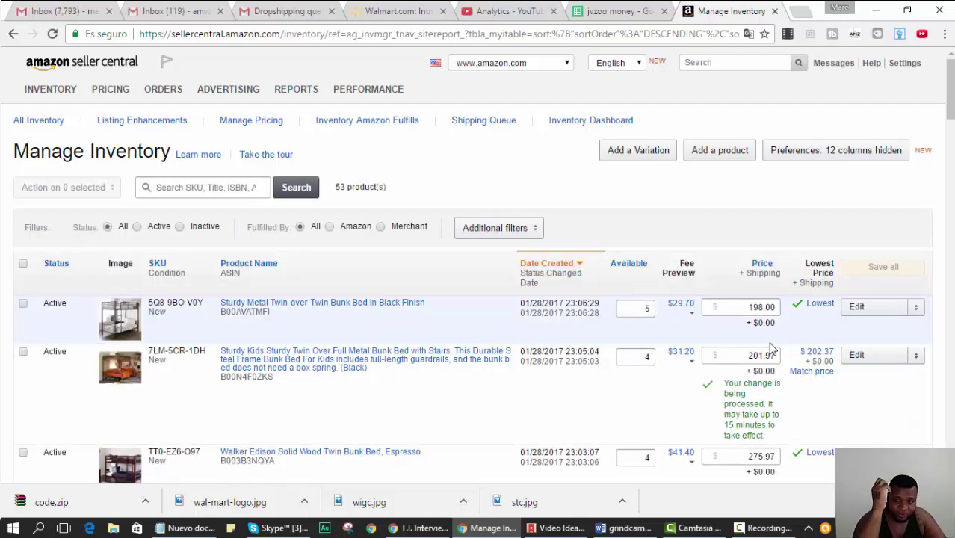
Change the Allen Wingback headboard's price from 162.57 to 147 and save.
{"action": "scroll", "coordinate": [770, 354], "scroll_direction": "down", "scroll_amount": 5}
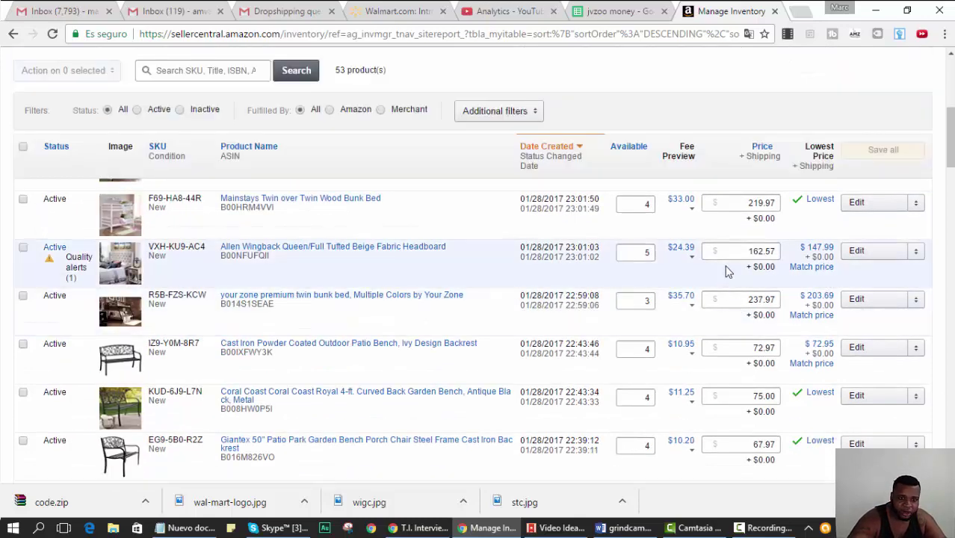
{"action": "double_click", "coordinate": [768, 253]}
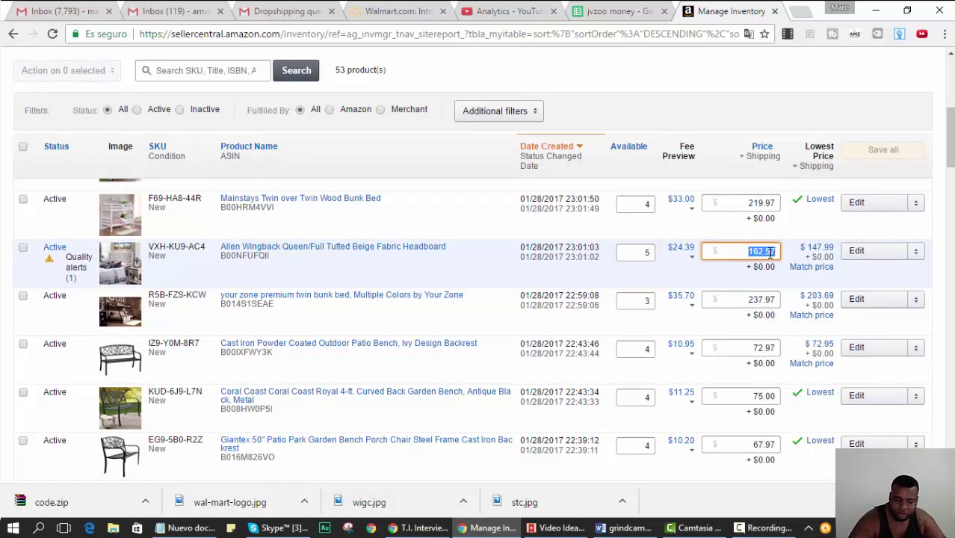
{"action": "type", "text": "147"}
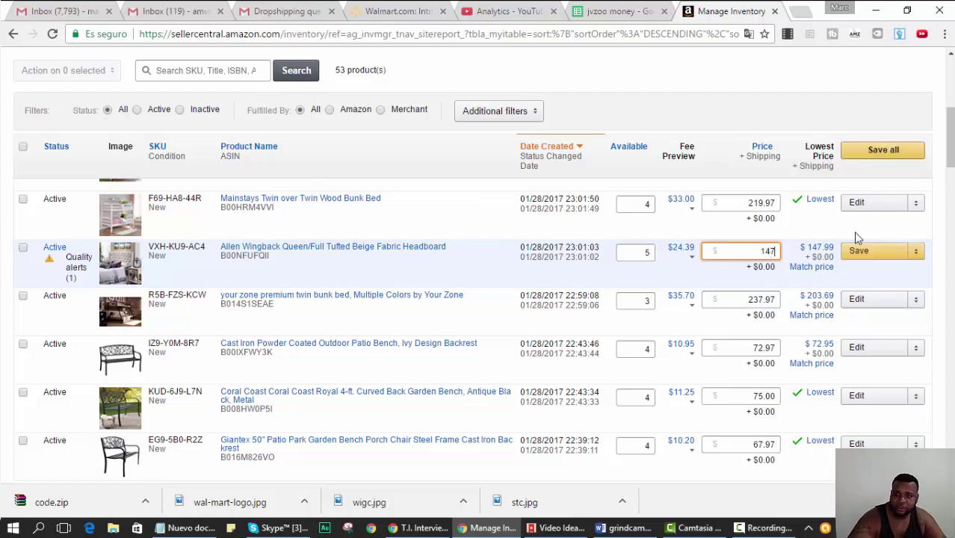
{"action": "left_click", "coordinate": [860, 251]}
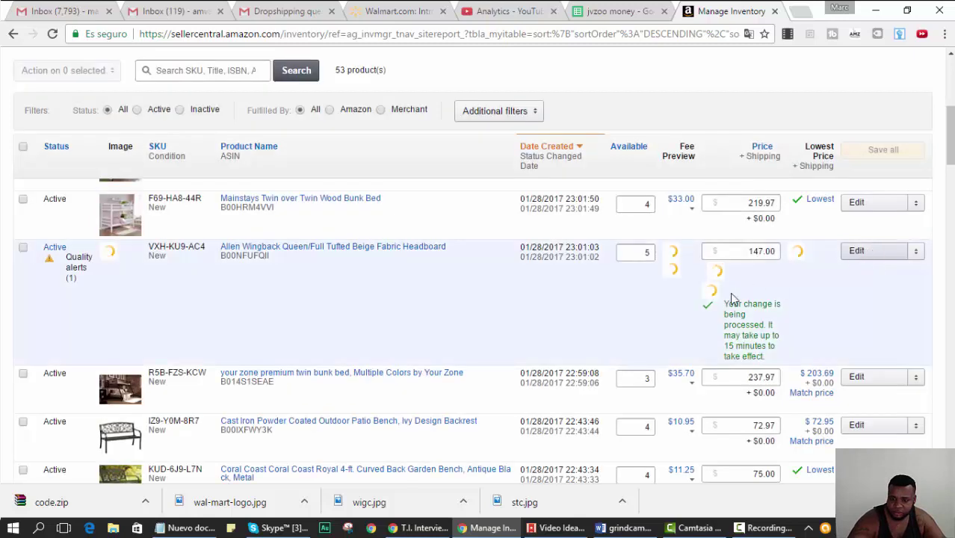
Lower the cast iron patio bench's price from 72.97 to 69.97 and save.
{"action": "scroll", "coordinate": [735, 424], "scroll_direction": "down", "scroll_amount": 1}
{"action": "scroll", "coordinate": [803, 392], "scroll_direction": "down", "scroll_amount": 1}
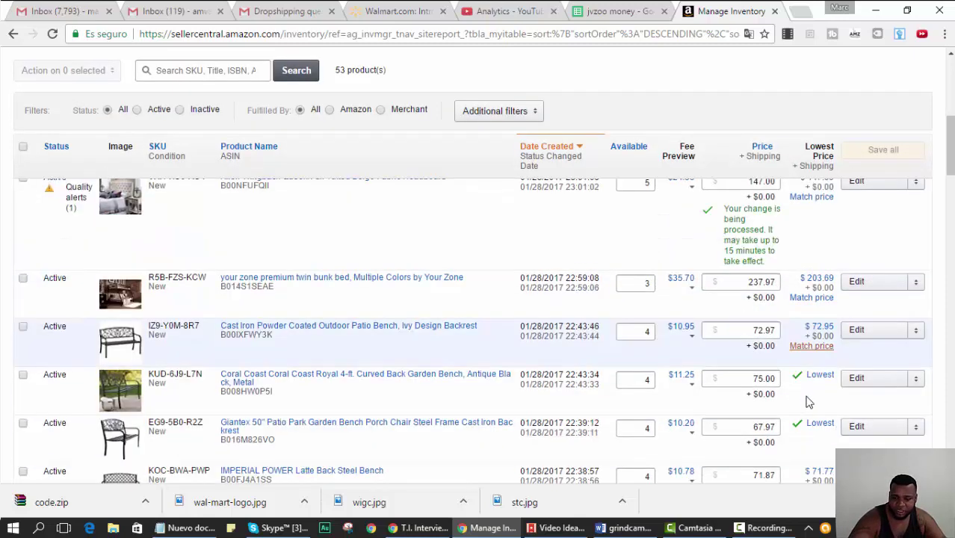
{"action": "scroll", "coordinate": [801, 395], "scroll_direction": "down", "scroll_amount": 1}
{"action": "scroll", "coordinate": [761, 316], "scroll_direction": "down", "scroll_amount": 1}
{"action": "scroll", "coordinate": [761, 249], "scroll_direction": "down", "scroll_amount": 1}
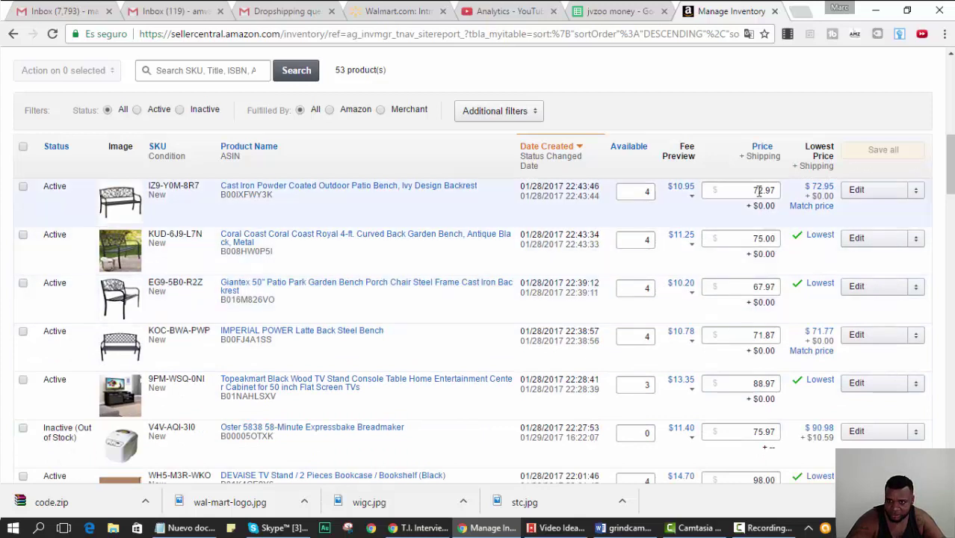
{"action": "left_click", "coordinate": [761, 193]}
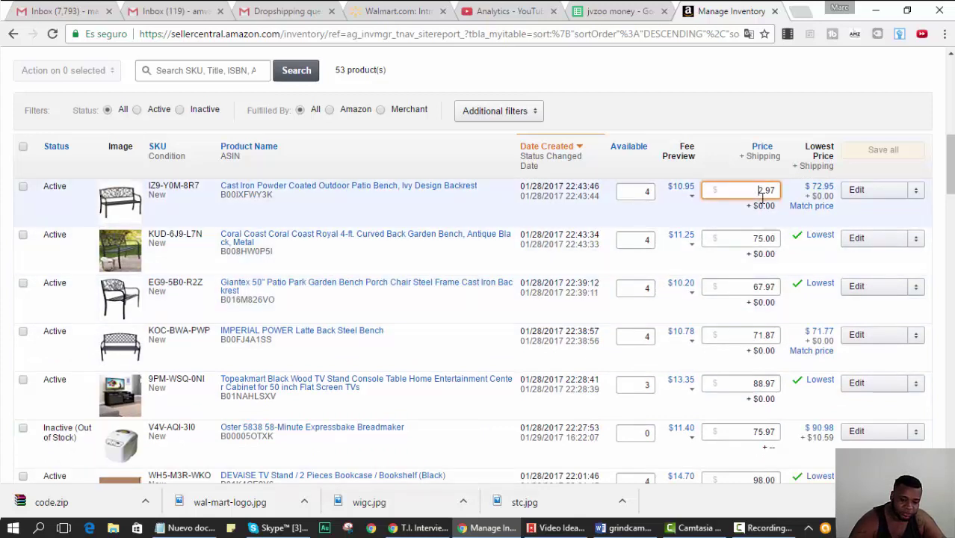
{"action": "key", "text": "BackSpace"}
{"action": "type", "text": "69"}
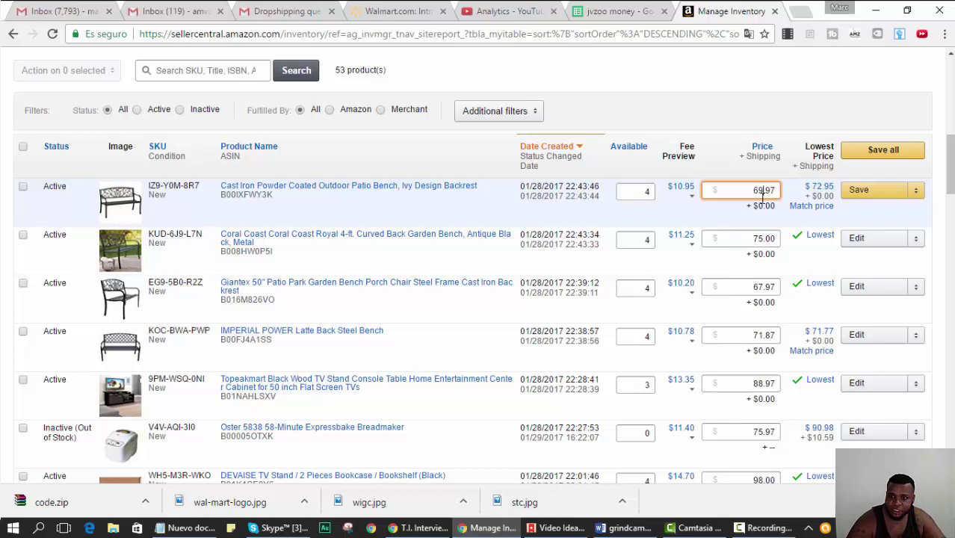
{"action": "left_click", "coordinate": [876, 192]}
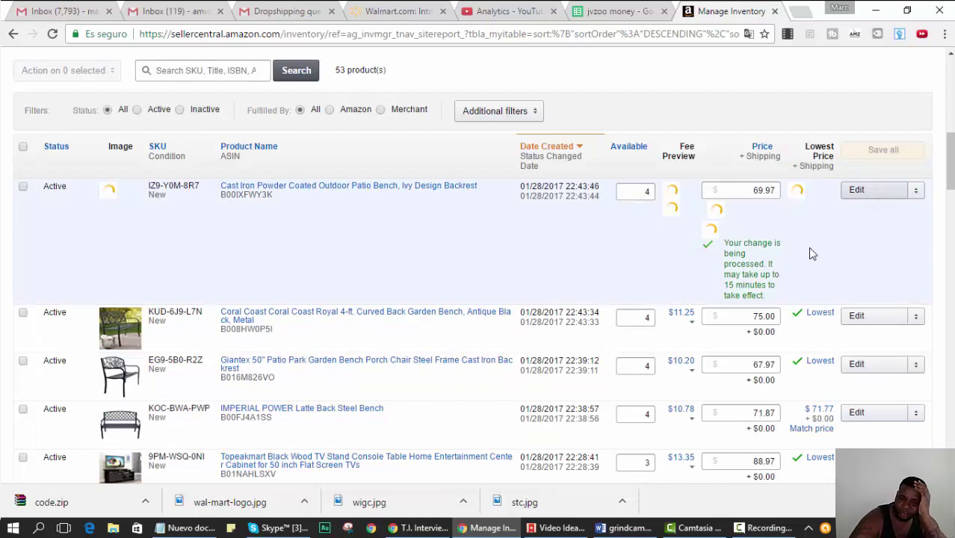
Set the Mainstays Orange Geo Chaise Lounge price to 109.00, down from 138.97, and save.
{"action": "scroll", "coordinate": [808, 254], "scroll_direction": "down", "scroll_amount": 2}
{"action": "scroll", "coordinate": [801, 255], "scroll_direction": "down", "scroll_amount": 1}
{"action": "scroll", "coordinate": [792, 277], "scroll_direction": "down", "scroll_amount": 1}
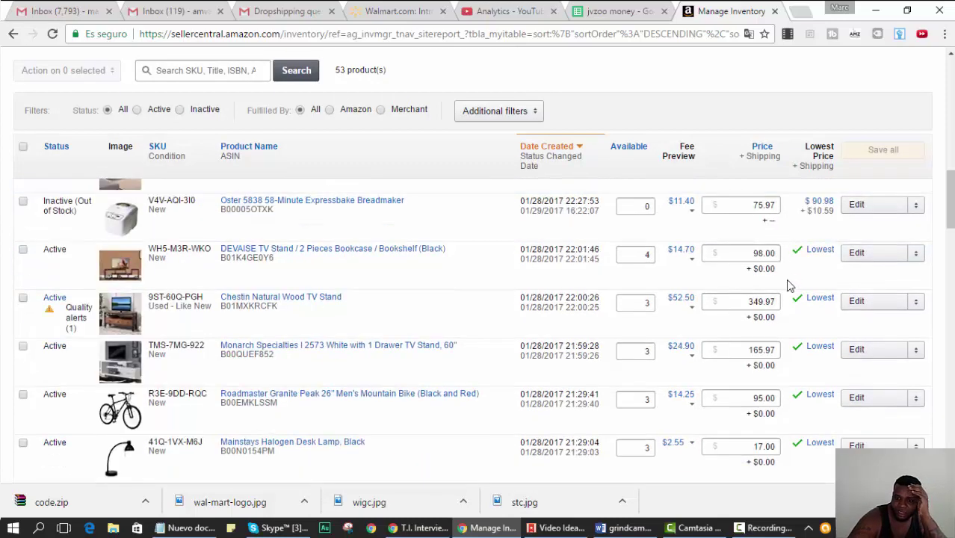
{"action": "scroll", "coordinate": [789, 286], "scroll_direction": "down", "scroll_amount": 2}
{"action": "scroll", "coordinate": [786, 286], "scroll_direction": "down", "scroll_amount": 2}
{"action": "scroll", "coordinate": [786, 285], "scroll_direction": "down", "scroll_amount": 2}
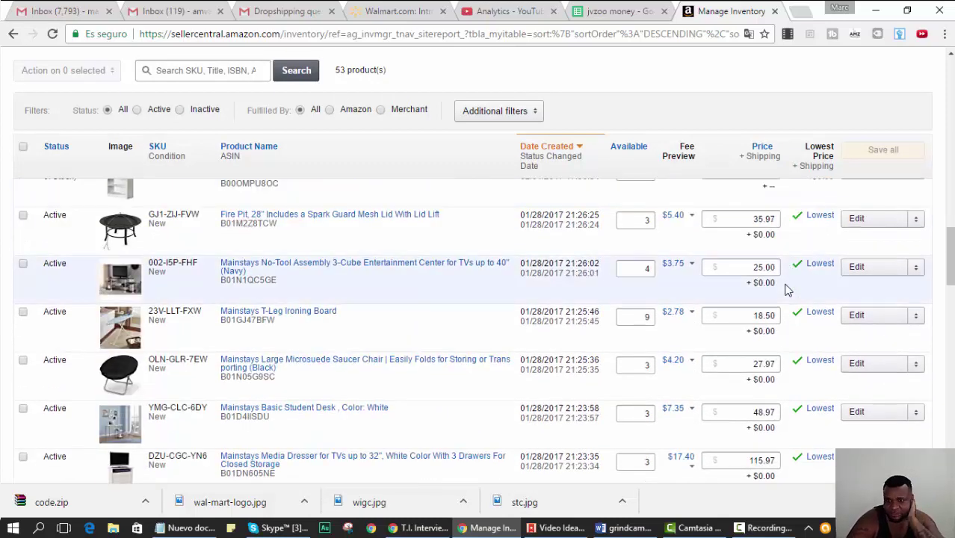
{"action": "scroll", "coordinate": [786, 290], "scroll_direction": "down", "scroll_amount": 2}
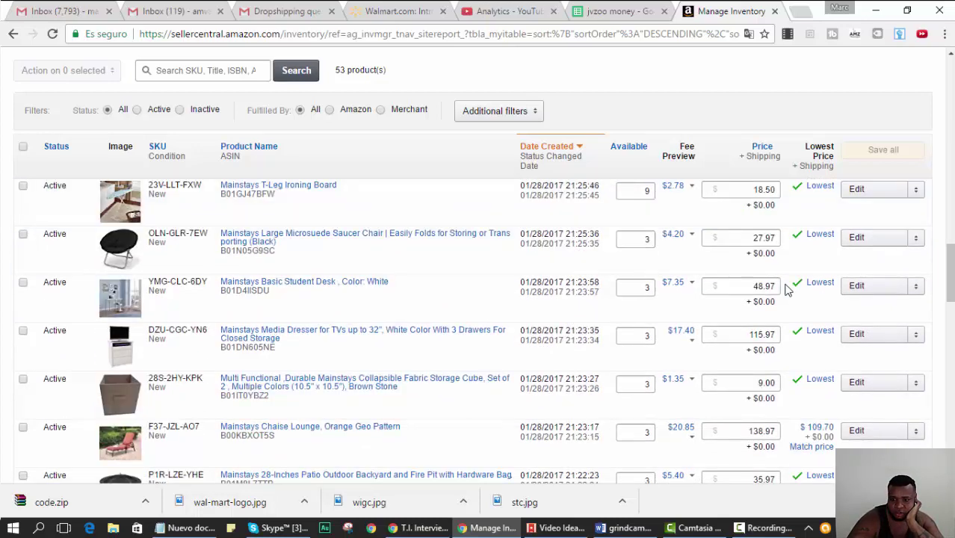
{"action": "scroll", "coordinate": [786, 290], "scroll_direction": "down", "scroll_amount": 1}
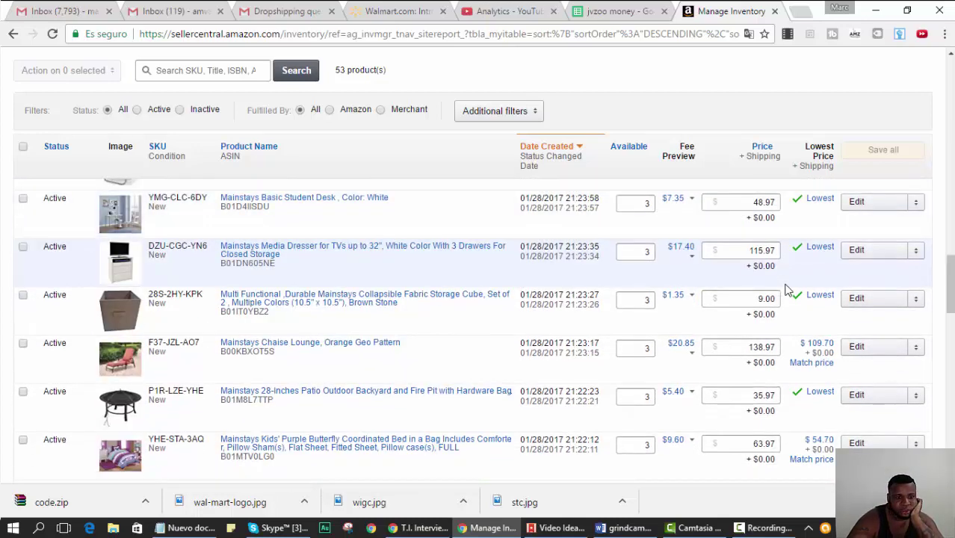
{"action": "double_click", "coordinate": [763, 347]}
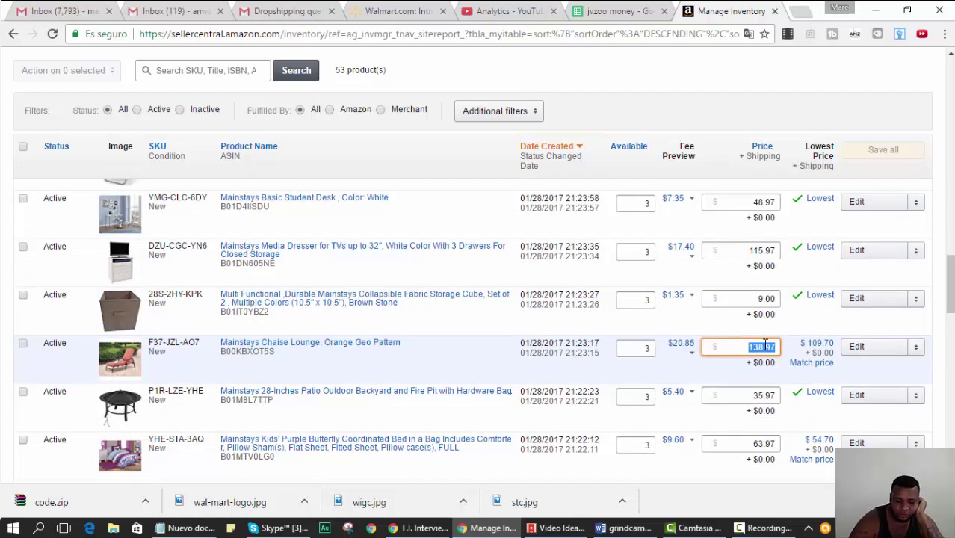
{"action": "type", "text": "109"}
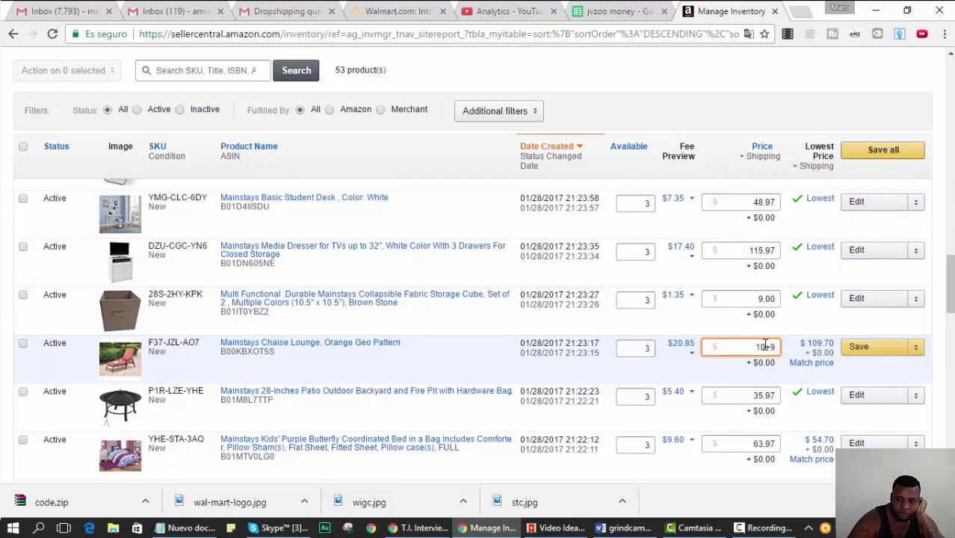
{"action": "key", "text": "BackSpace"}
{"action": "type", "text": "9"}
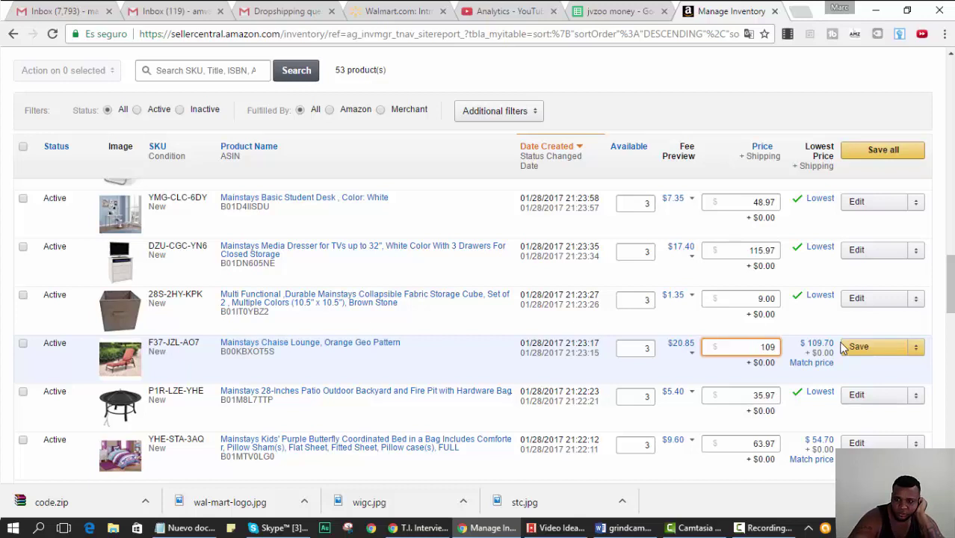
{"action": "left_click", "coordinate": [866, 352]}
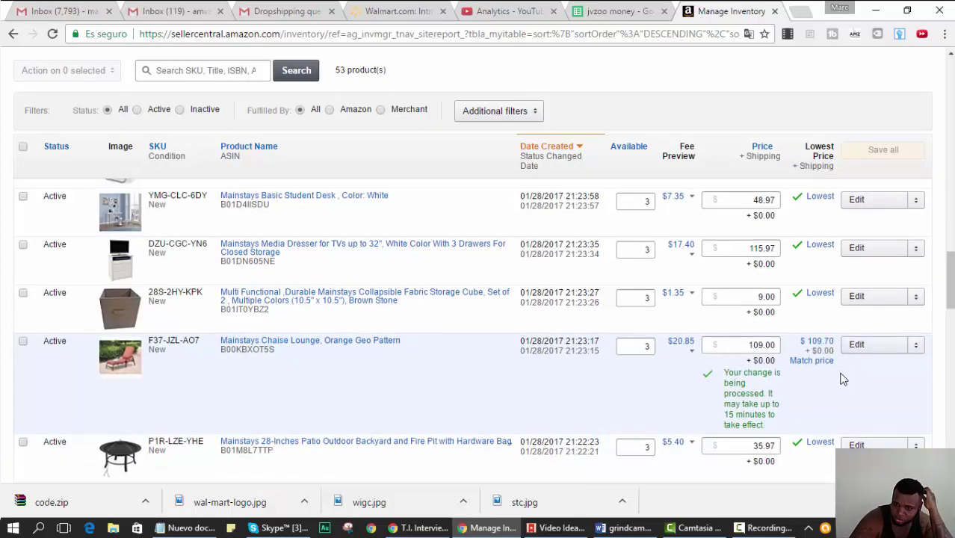
Change the Roadmaster Granite Peak 26" men's mountain bike's price from 96.00 to 94 and save.
{"action": "scroll", "coordinate": [836, 362], "scroll_direction": "down", "scroll_amount": 3}
{"action": "scroll", "coordinate": [835, 357], "scroll_direction": "down", "scroll_amount": 2}
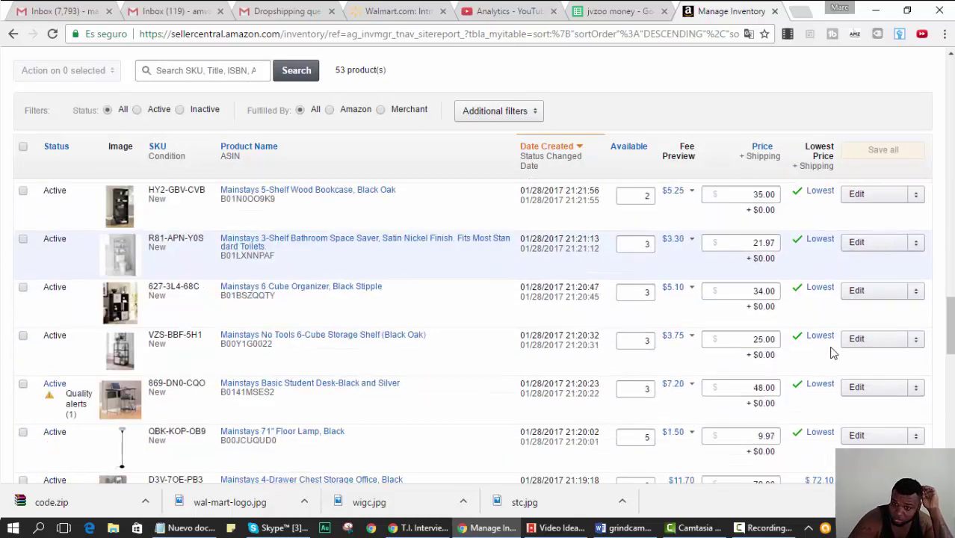
{"action": "scroll", "coordinate": [834, 354], "scroll_direction": "down", "scroll_amount": 1}
{"action": "scroll", "coordinate": [832, 351], "scroll_direction": "down", "scroll_amount": 3}
{"action": "scroll", "coordinate": [831, 352], "scroll_direction": "down", "scroll_amount": 2}
{"action": "scroll", "coordinate": [829, 349], "scroll_direction": "down", "scroll_amount": 2}
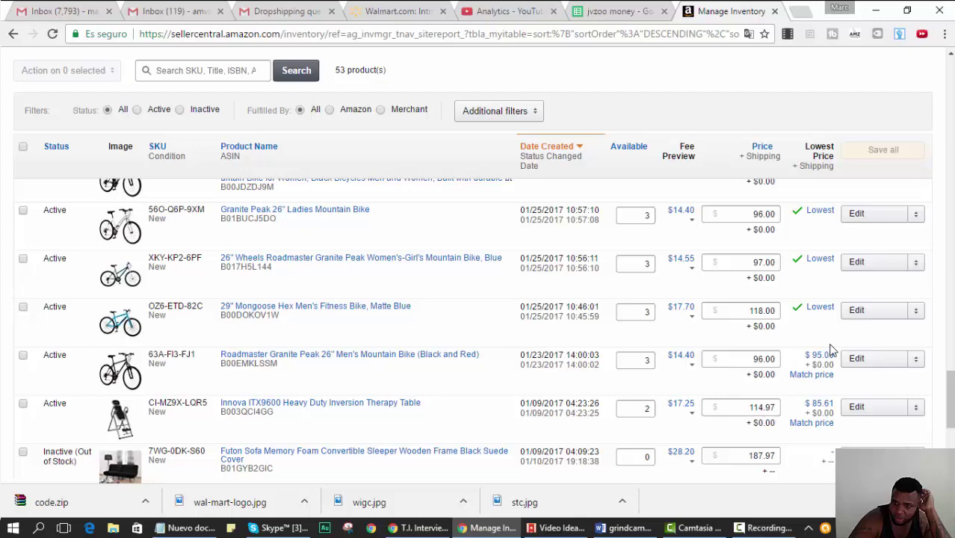
{"action": "scroll", "coordinate": [826, 349], "scroll_direction": "down", "scroll_amount": 1}
{"action": "scroll", "coordinate": [807, 351], "scroll_direction": "down", "scroll_amount": 2}
{"action": "scroll", "coordinate": [794, 340], "scroll_direction": "down", "scroll_amount": 1}
{"action": "scroll", "coordinate": [789, 326], "scroll_direction": "down", "scroll_amount": 1}
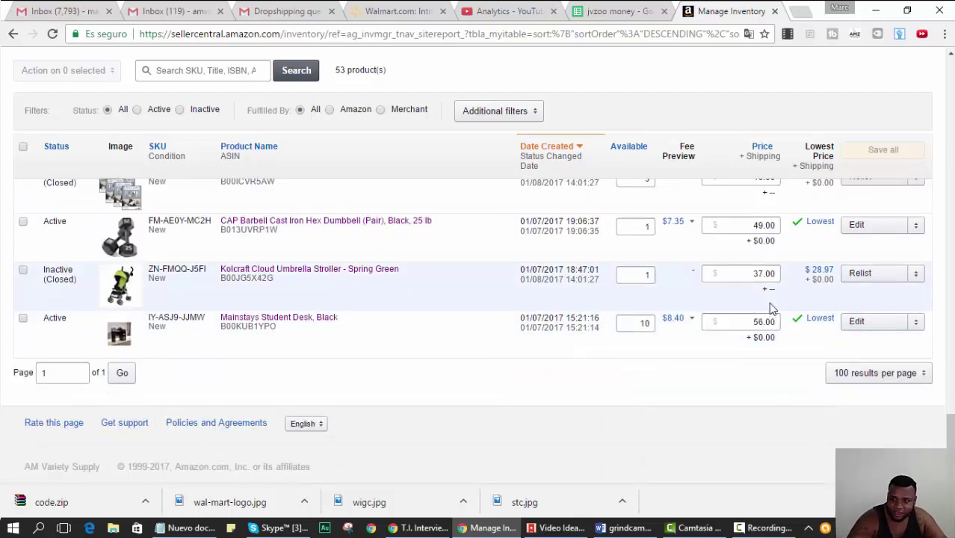
{"action": "scroll", "coordinate": [772, 308], "scroll_direction": "up", "scroll_amount": 1}
{"action": "scroll", "coordinate": [772, 308], "scroll_direction": "up", "scroll_amount": 1}
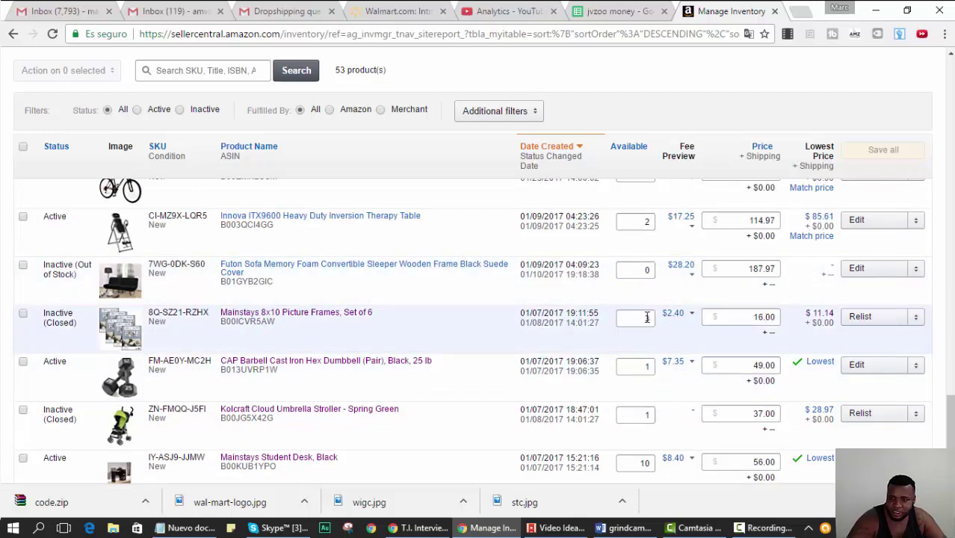
{"action": "scroll", "coordinate": [762, 291], "scroll_direction": "up", "scroll_amount": 2}
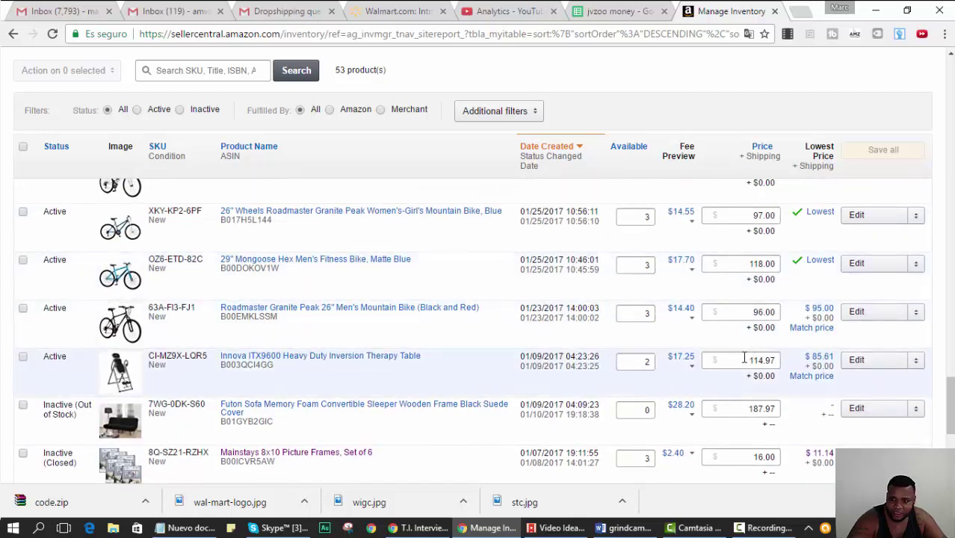
{"action": "left_click", "coordinate": [759, 314]}
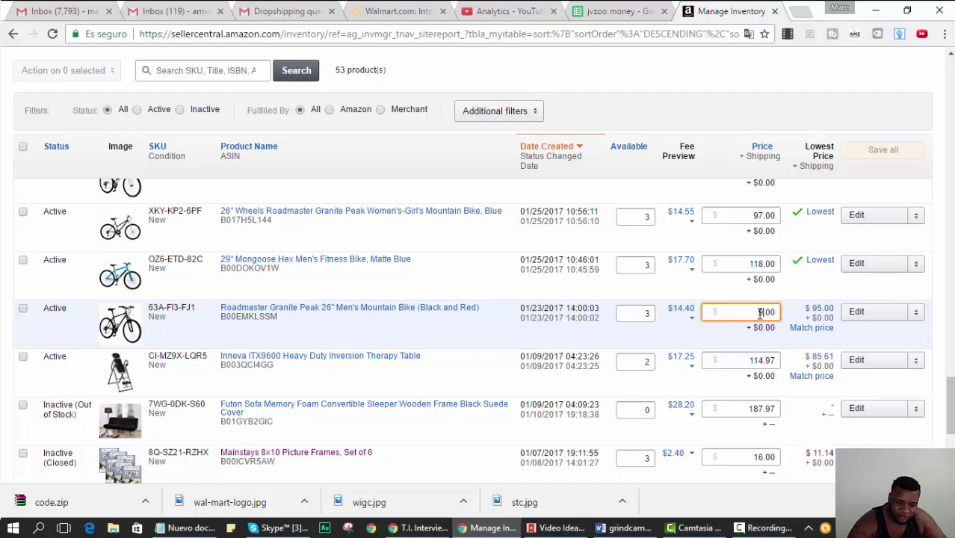
{"action": "type", "text": "94"}
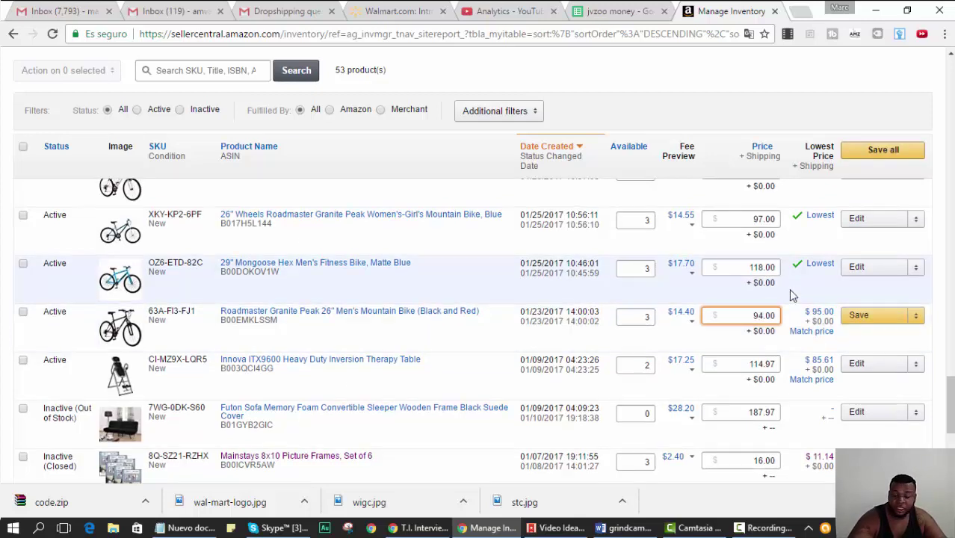
{"action": "scroll", "coordinate": [792, 295], "scroll_direction": "up", "scroll_amount": 1}
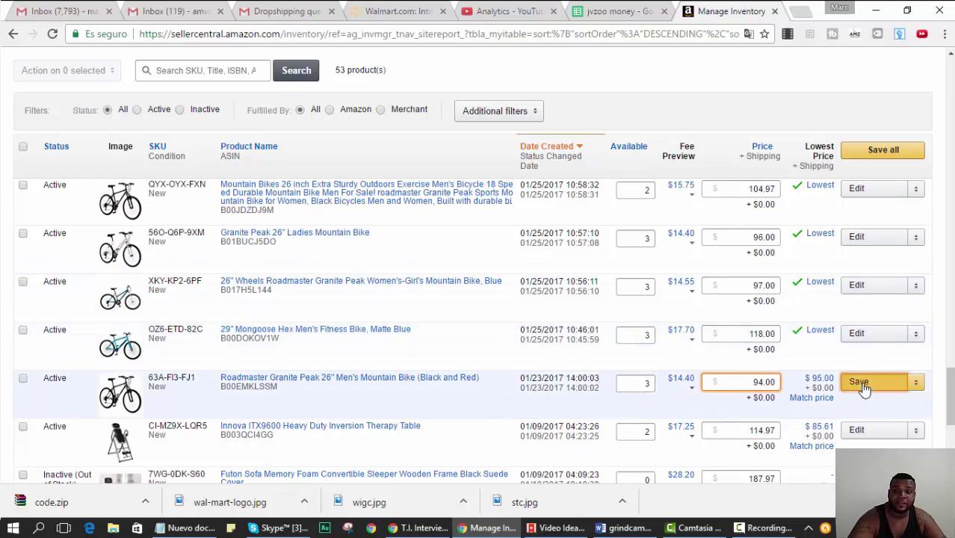
{"action": "left_click", "coordinate": [863, 387]}
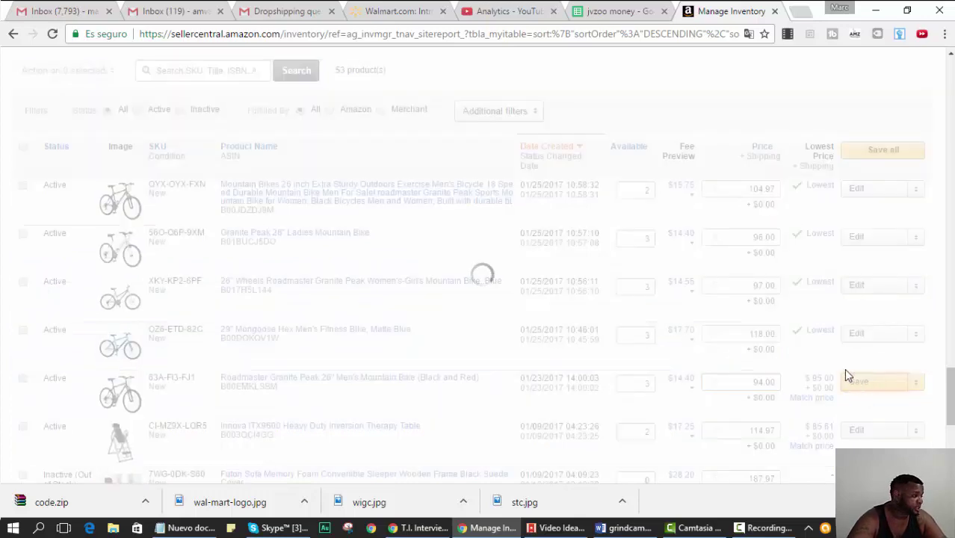